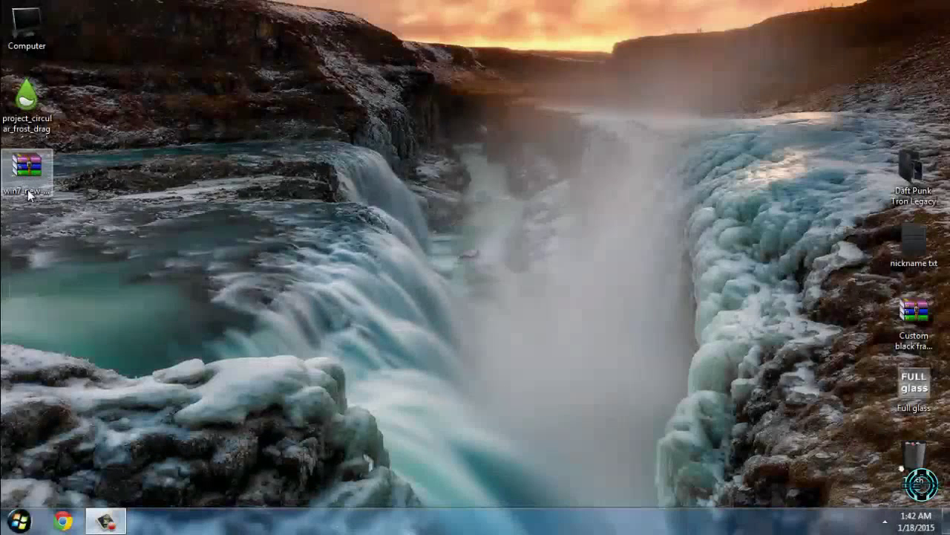
left_click(27, 192)
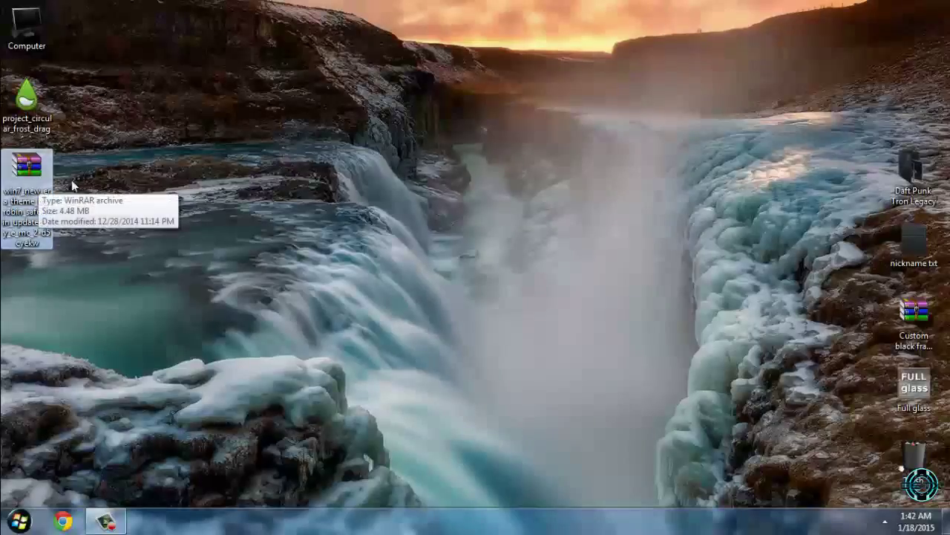
left_click(188, 205)
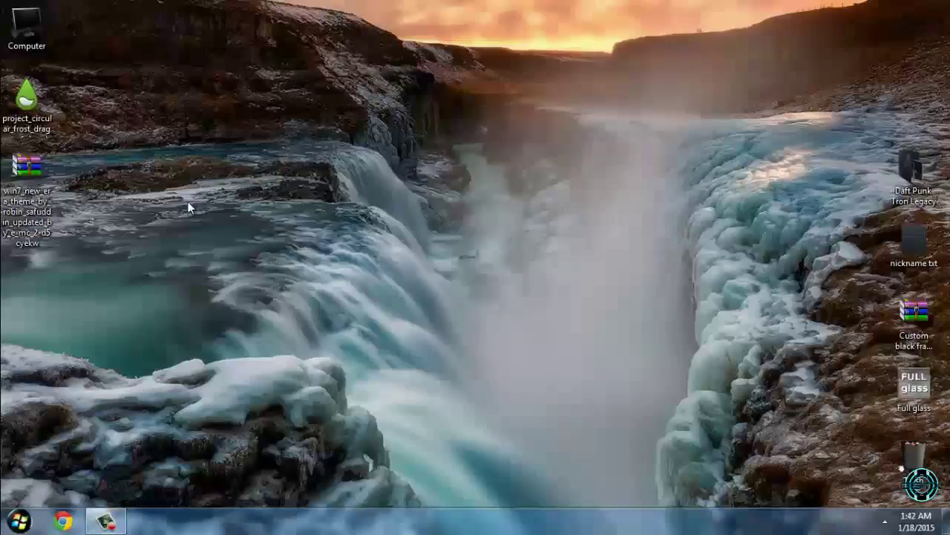
left_click(28, 178)
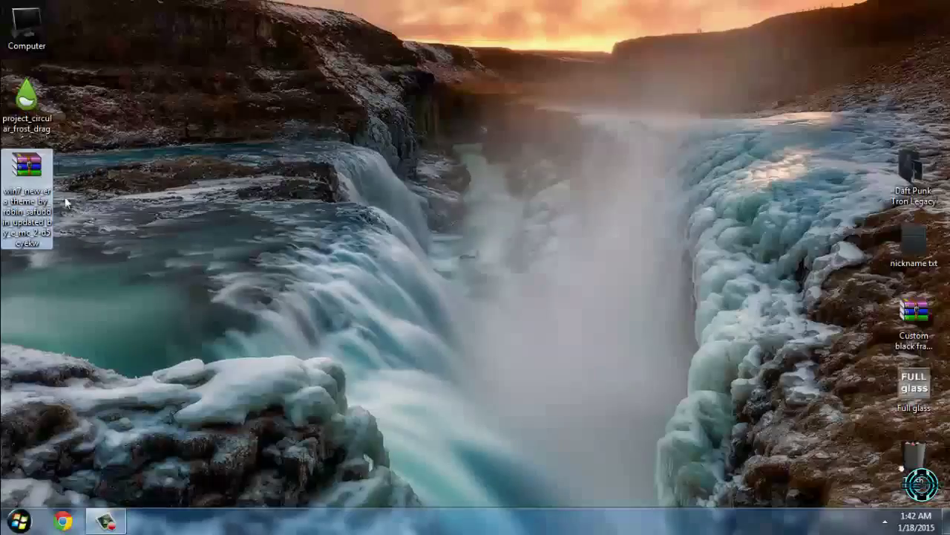
right_click(128, 122)
left_click(175, 224)
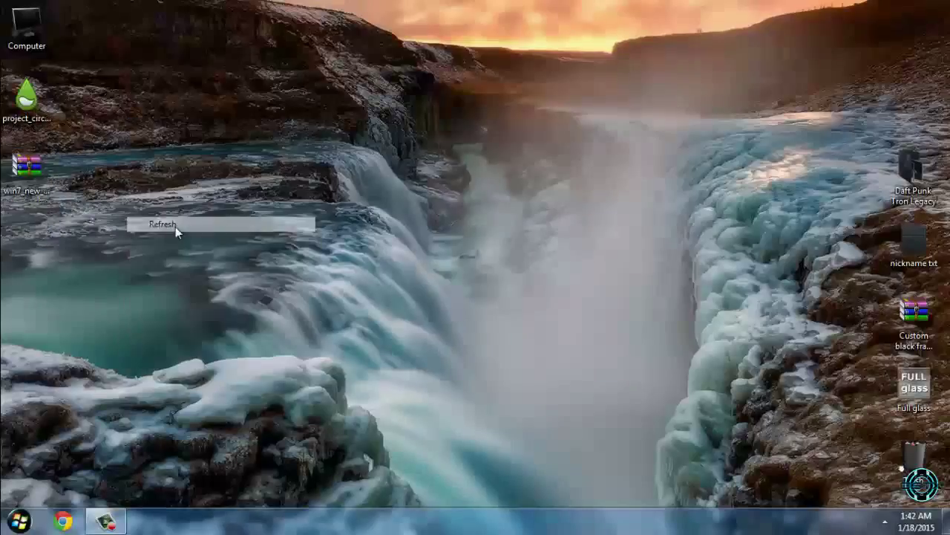
Extract the win7_new_era theme archive on the desktop into its own named folder and open that folder
left_click(38, 187)
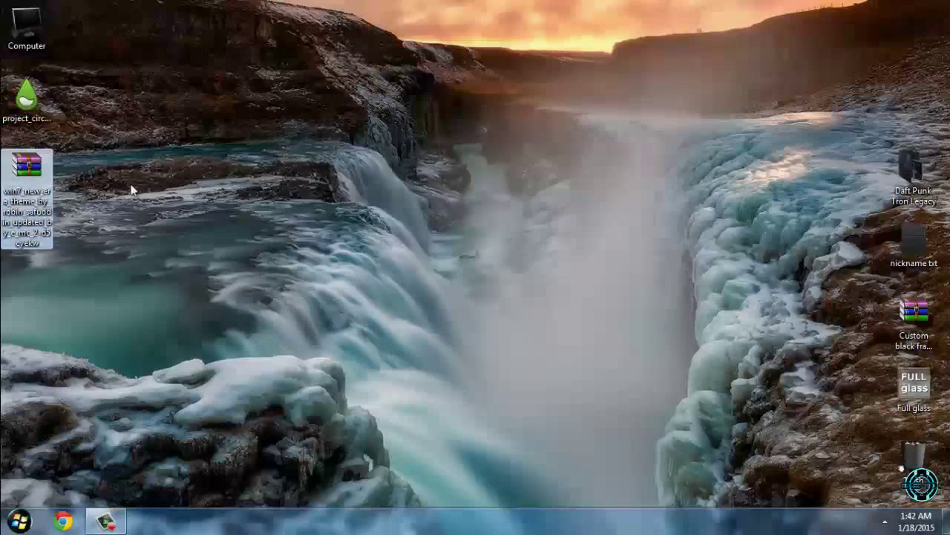
right_click(35, 184)
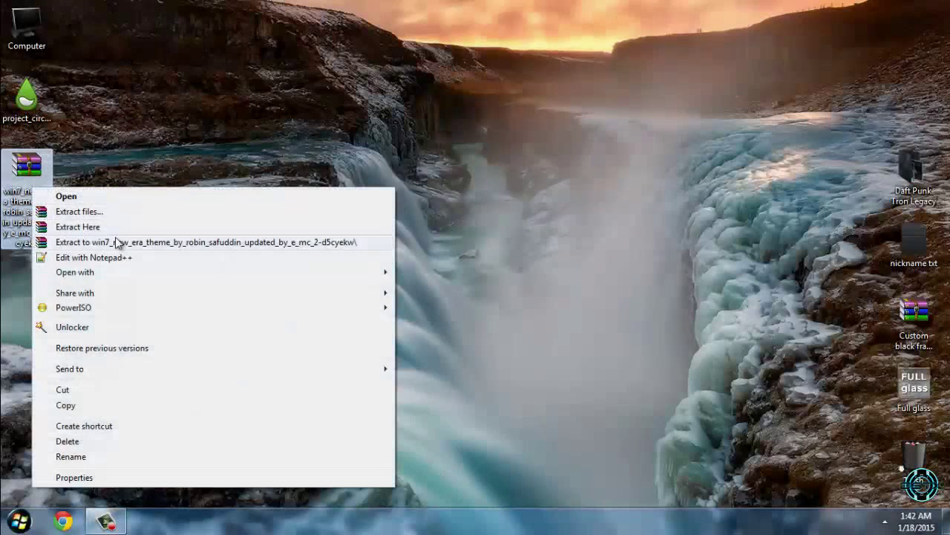
left_click(118, 240)
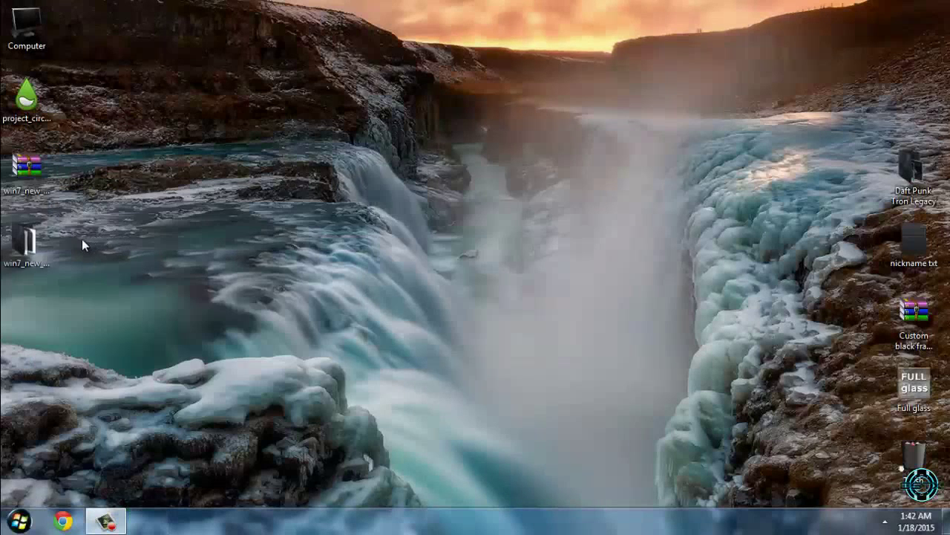
double_click(29, 242)
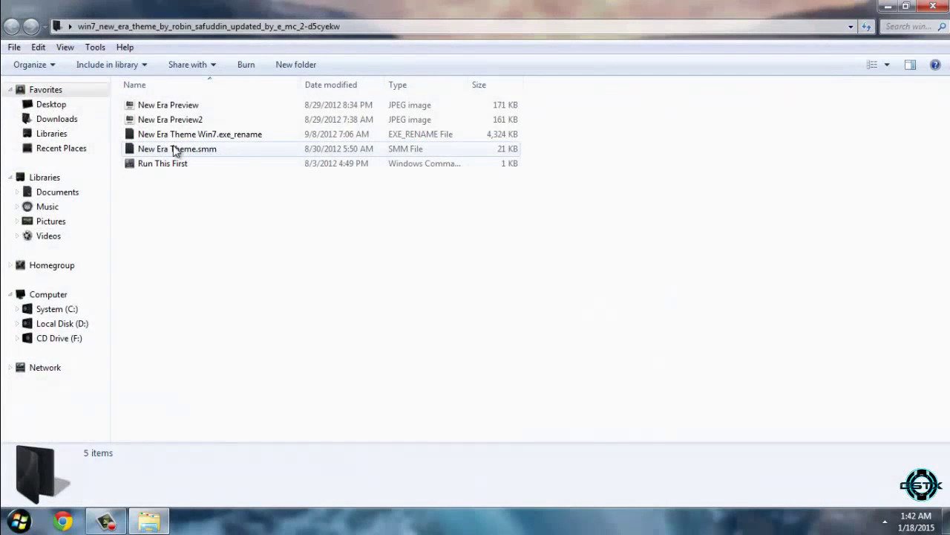
View the New Era Preview image and the one following it, and close the image viewer
double_click(170, 107)
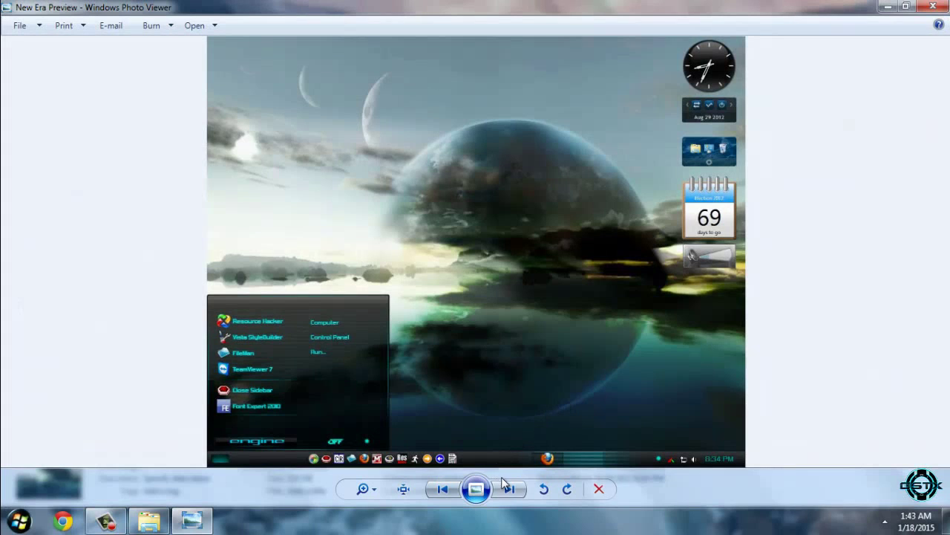
left_click(510, 490)
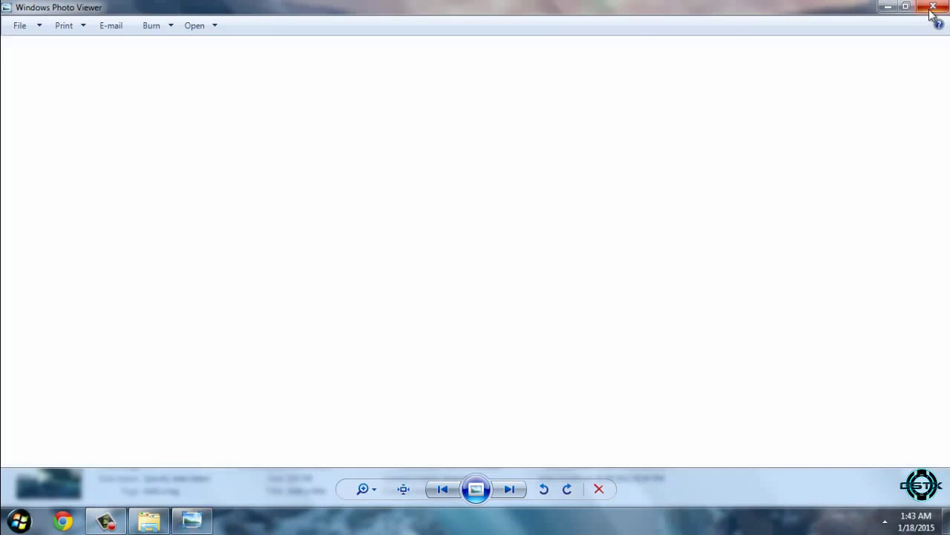
left_click(934, 7)
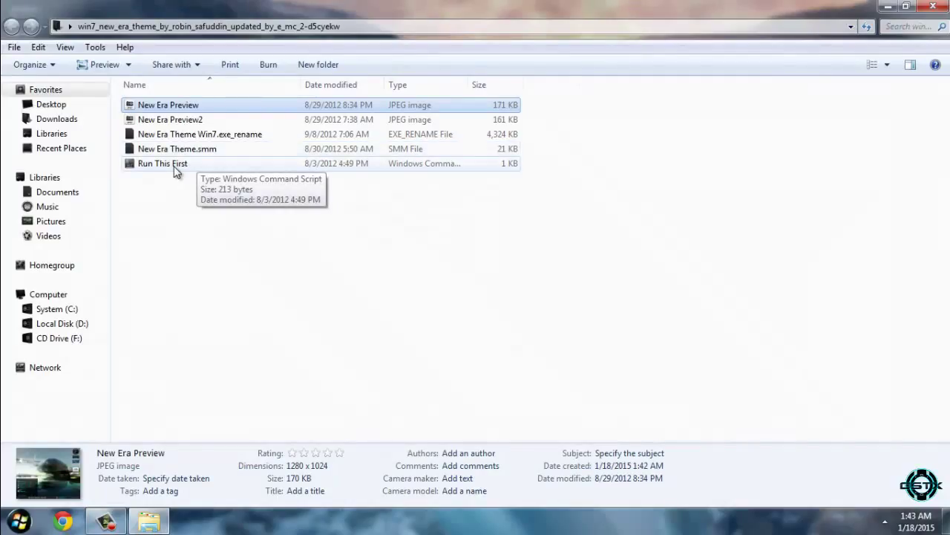
Run the Run This First command script in the theme folder and allow it past the security warning
left_click(189, 170)
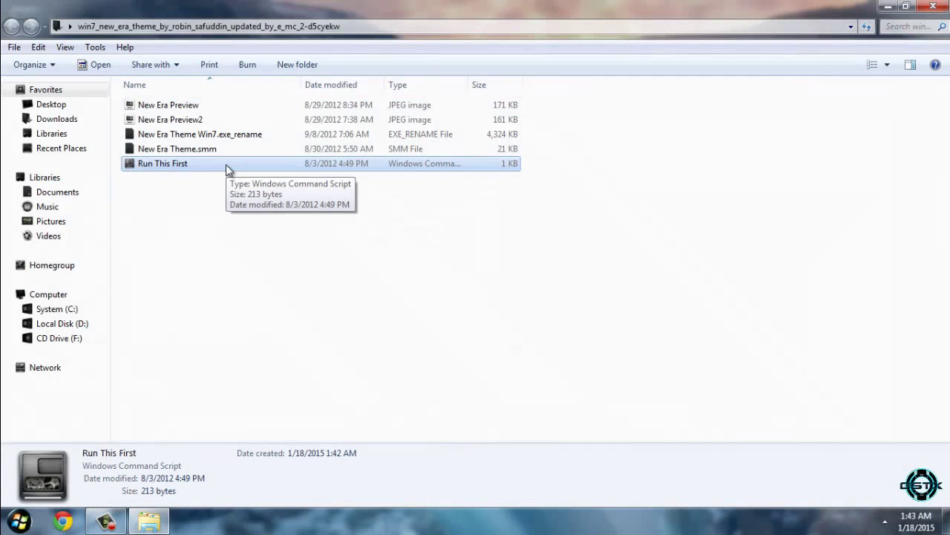
double_click(205, 166)
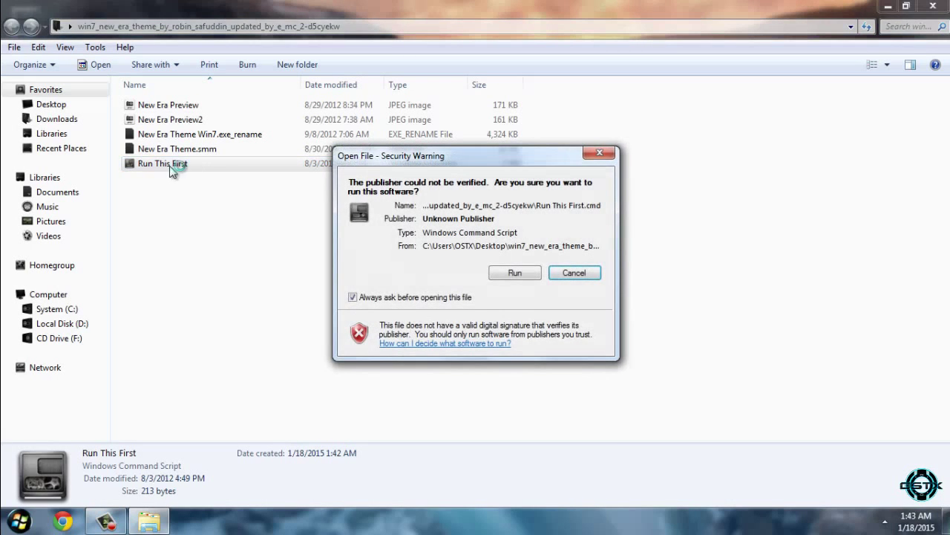
left_click(514, 273)
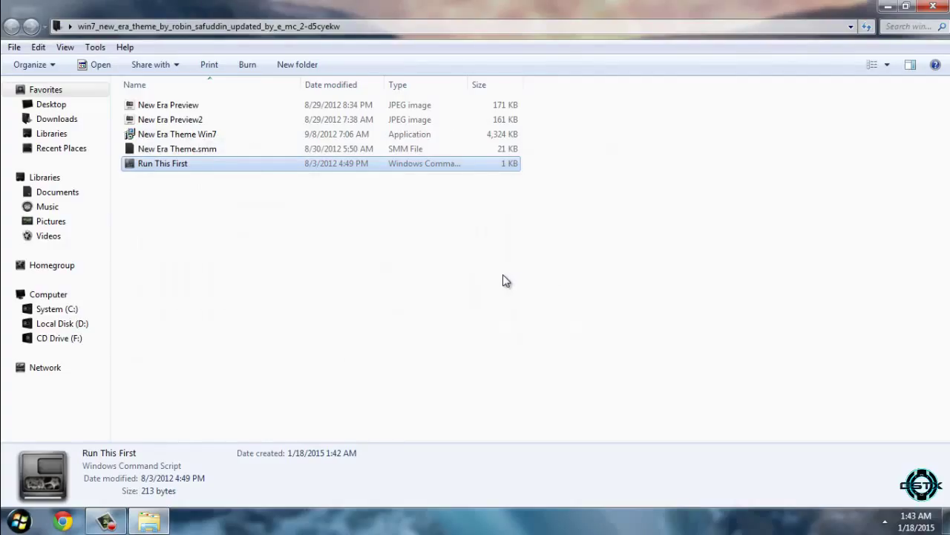
Install New Era Theme Win7 into the default themes folder, closing the Notepad file that opens during setup and finishing the wizard
left_click(194, 138)
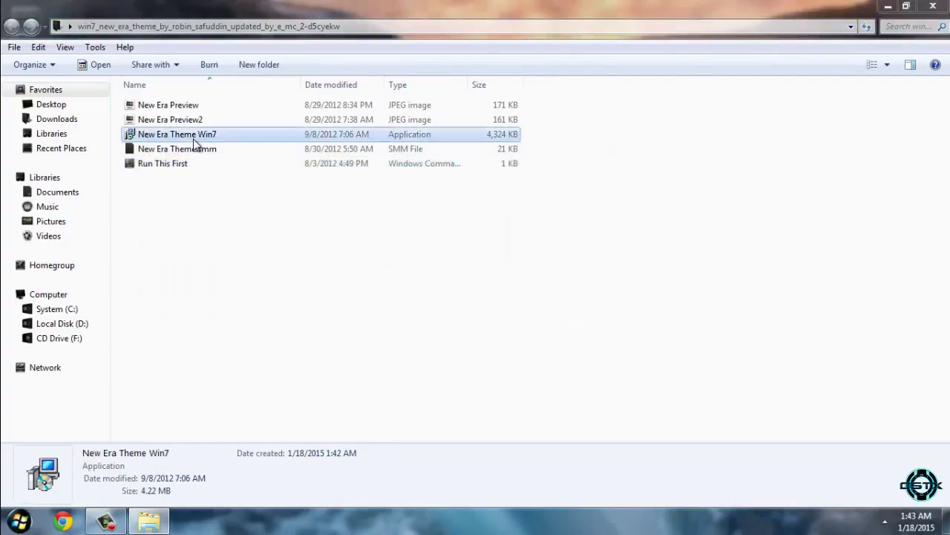
double_click(194, 141)
left_click(528, 272)
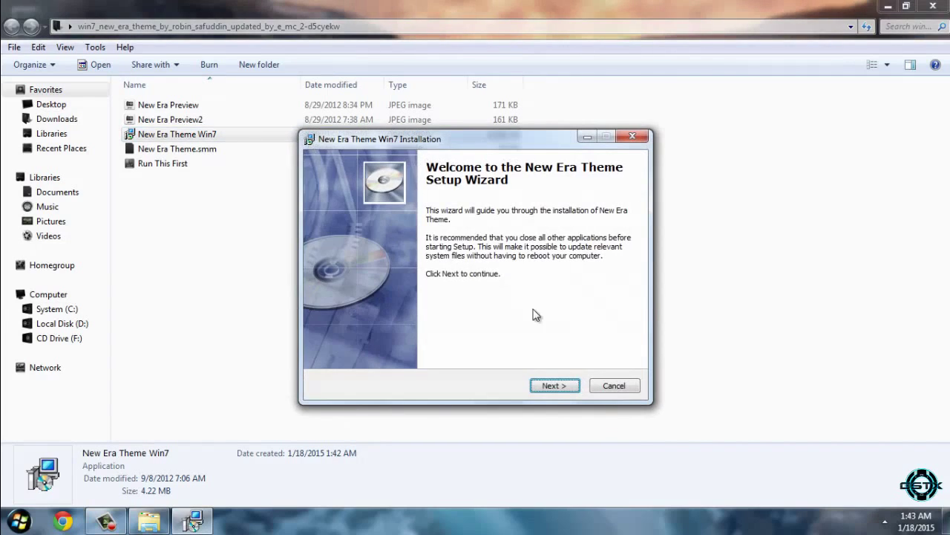
left_click(559, 386)
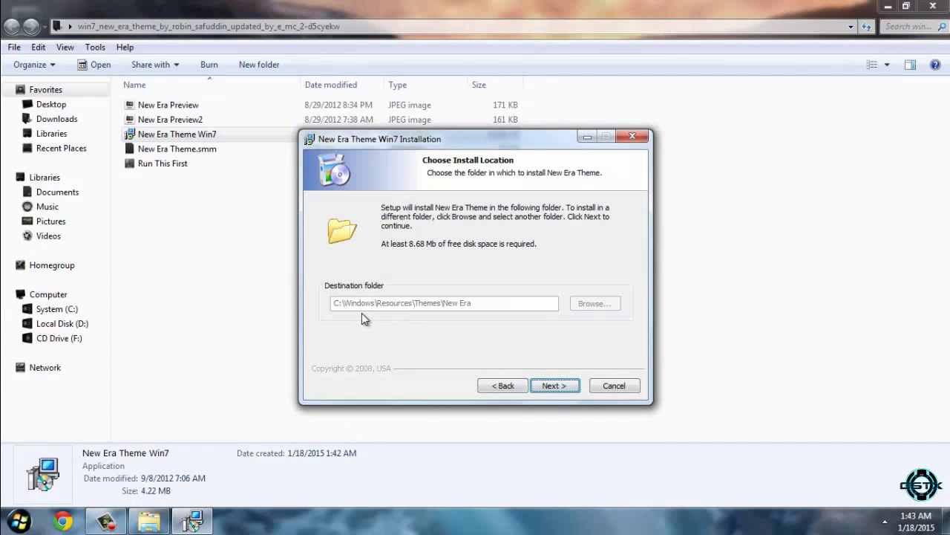
left_click(566, 386)
left_click(564, 387)
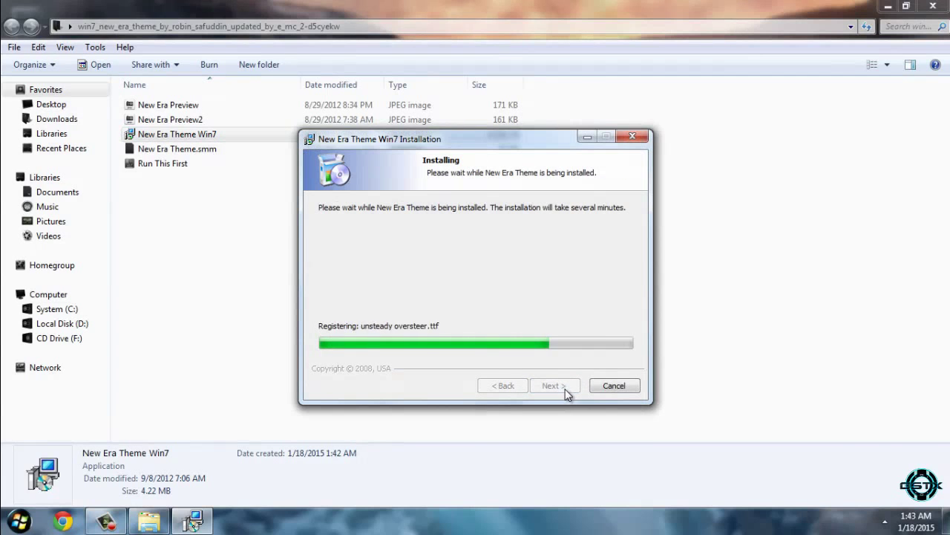
left_click(875, 264)
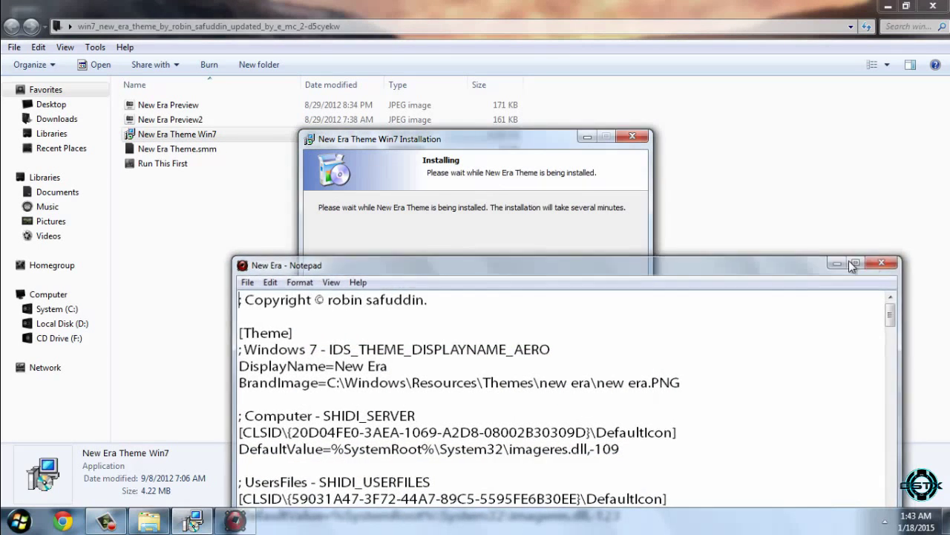
left_click(563, 387)
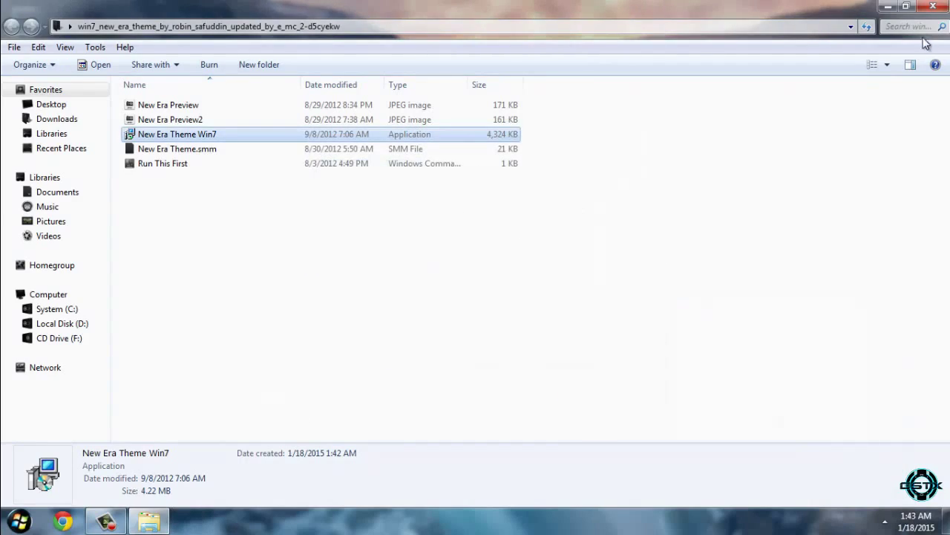
Close the theme folder and apply the New Era theme from the installed themes in Personalization
left_click(932, 6)
right_click(389, 401)
left_click(416, 389)
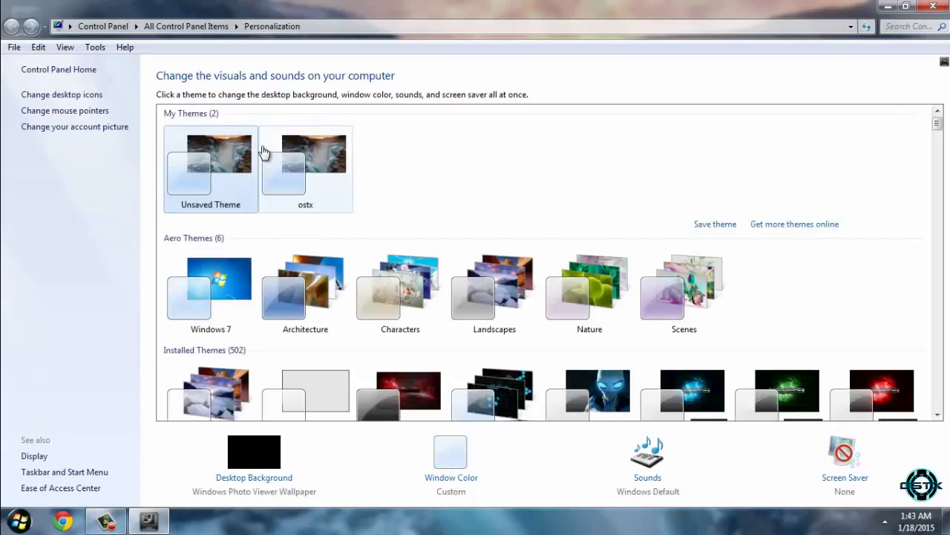
left_click_drag(937, 124, 926, 252)
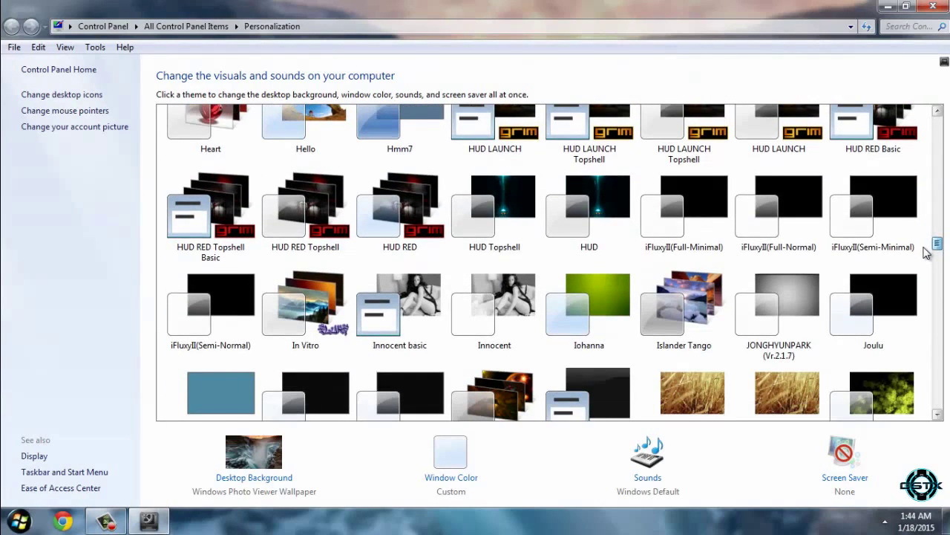
left_click_drag(926, 252, 925, 316)
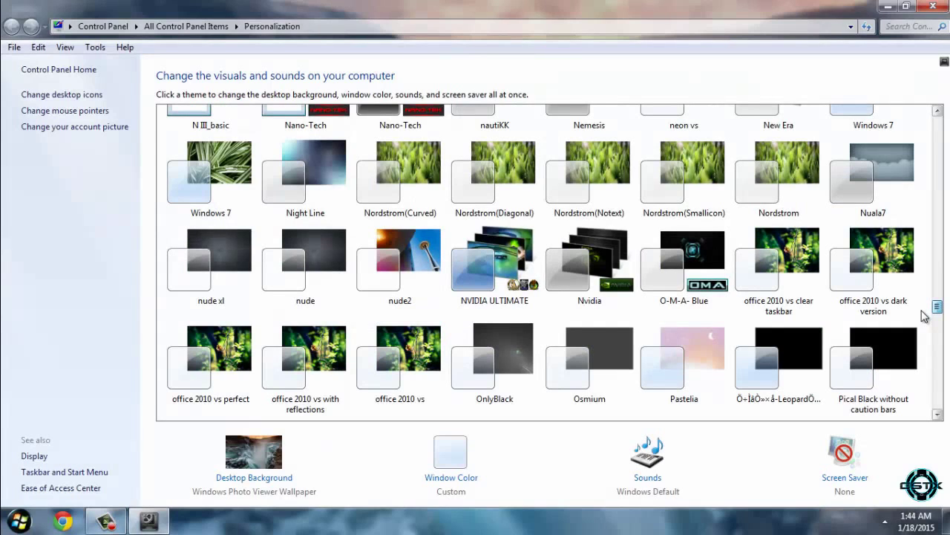
left_click_drag(921, 316, 923, 308)
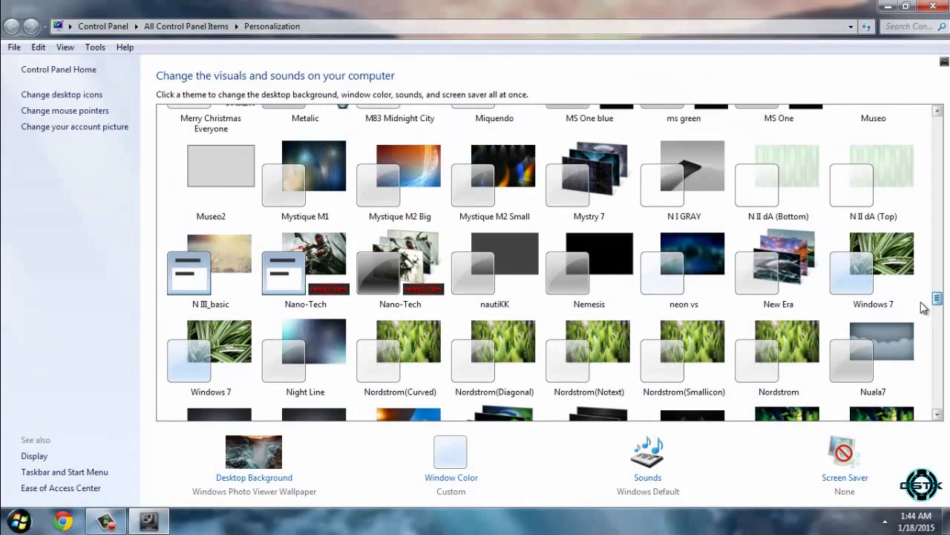
left_click(791, 301)
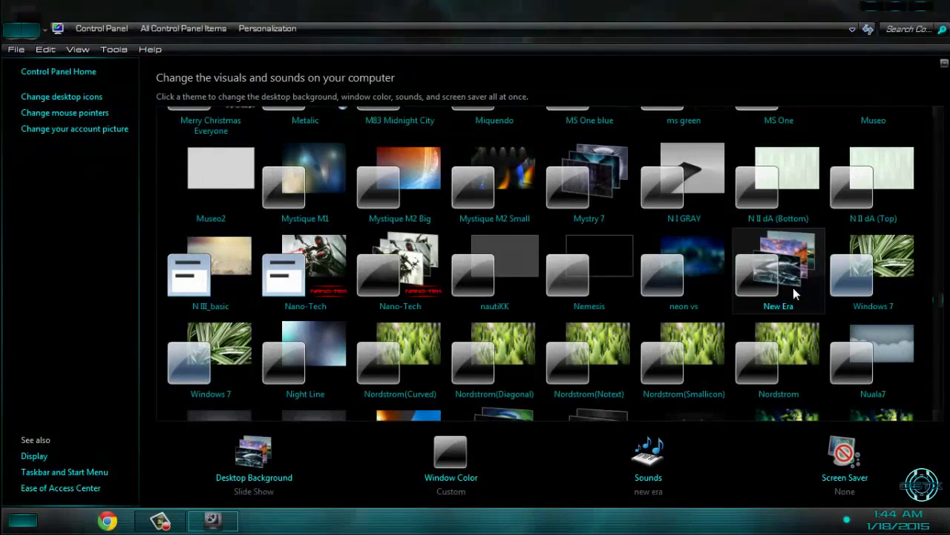
Minimize the Personalization window, refresh the desktop and check the hidden notification icons under the new theme
left_click(870, 8)
right_click(395, 102)
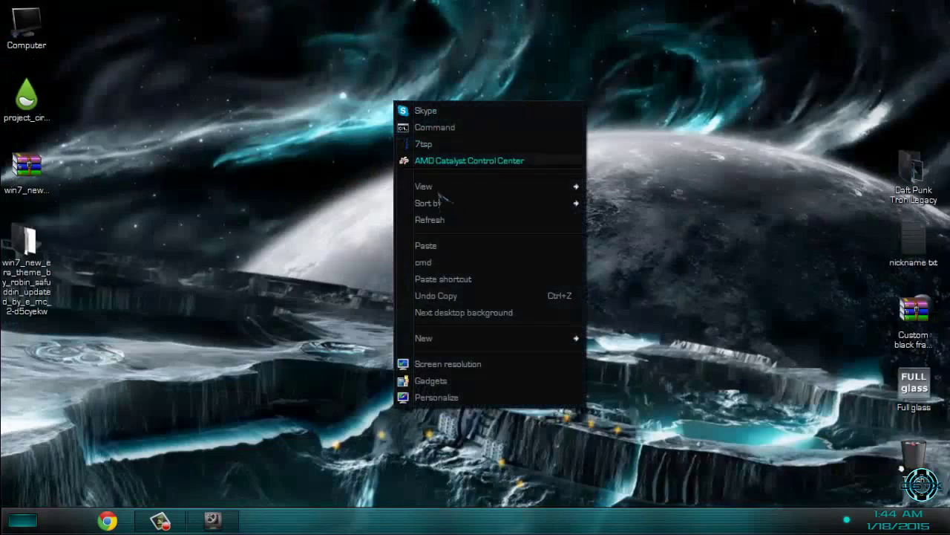
left_click(435, 219)
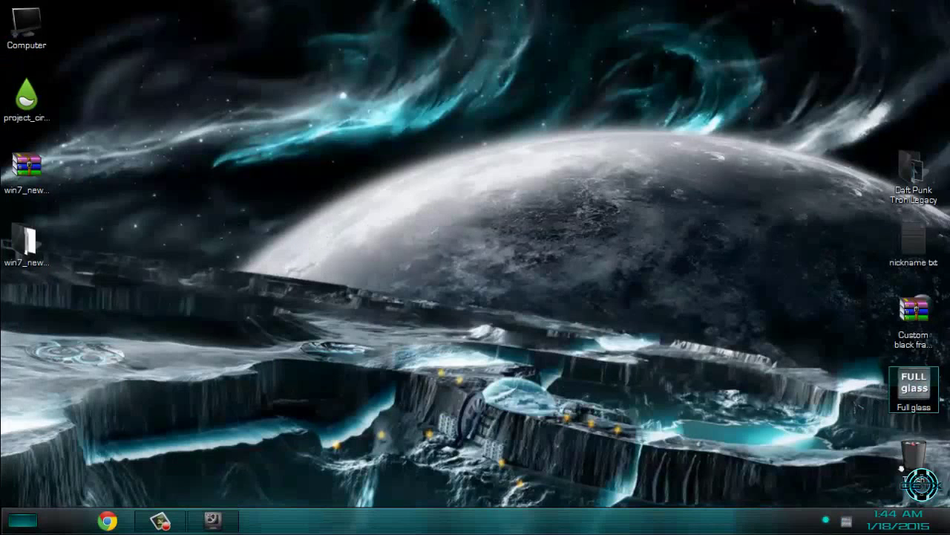
left_click(826, 520)
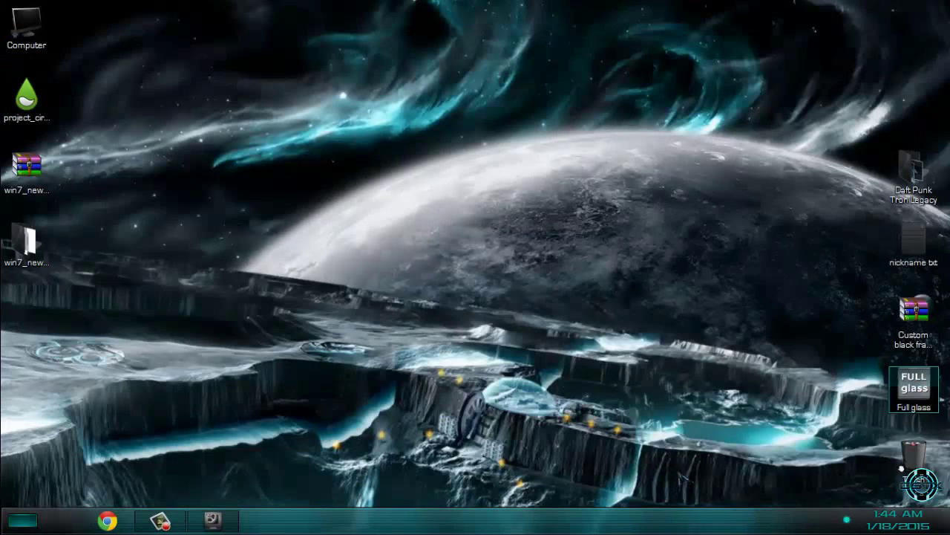
Inspect the themed Start menu and Computer window, expanding Devices with Removable Storage before closing the window
key("super")
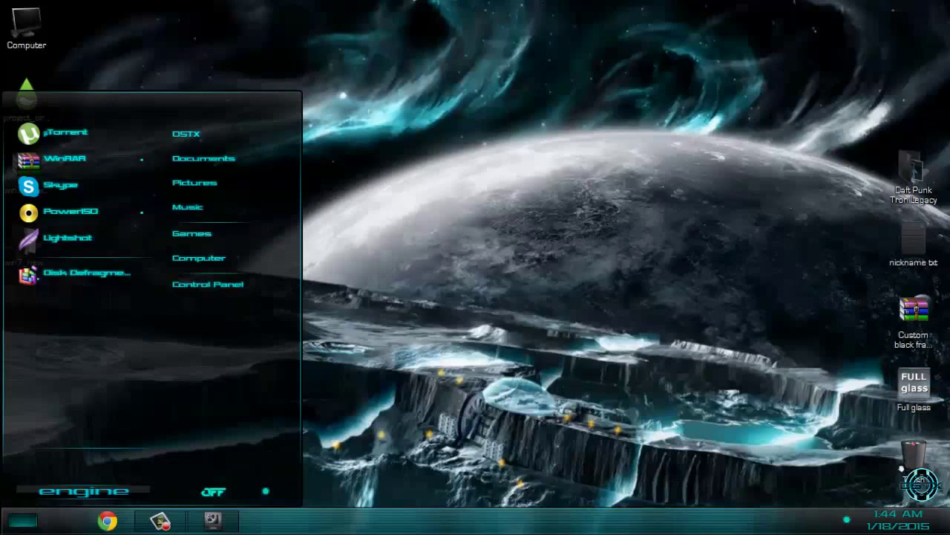
left_click(246, 268)
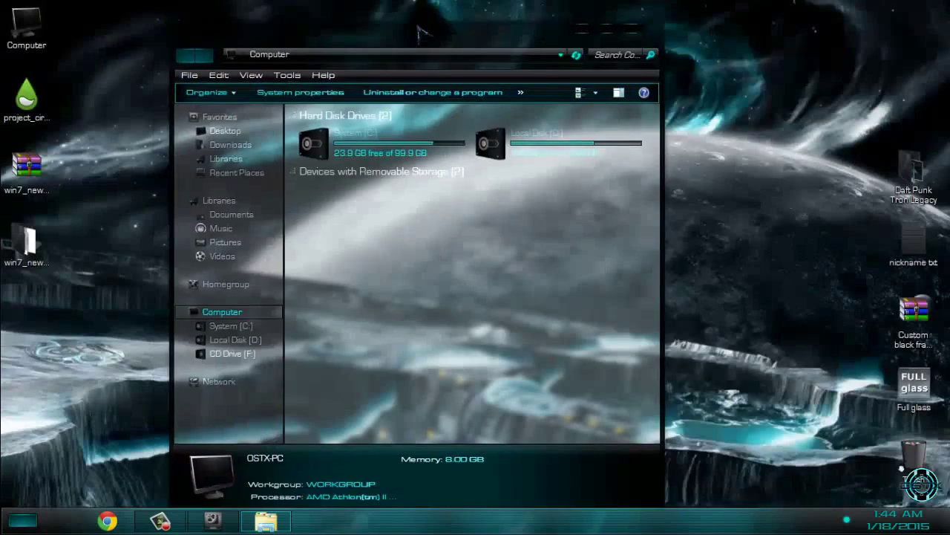
left_click_drag(420, 31, 379, 45)
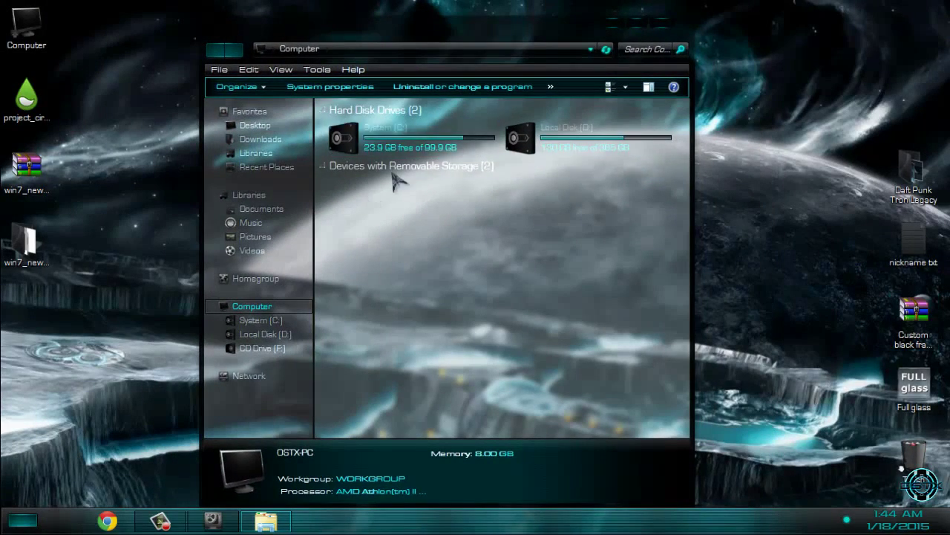
left_click(324, 166)
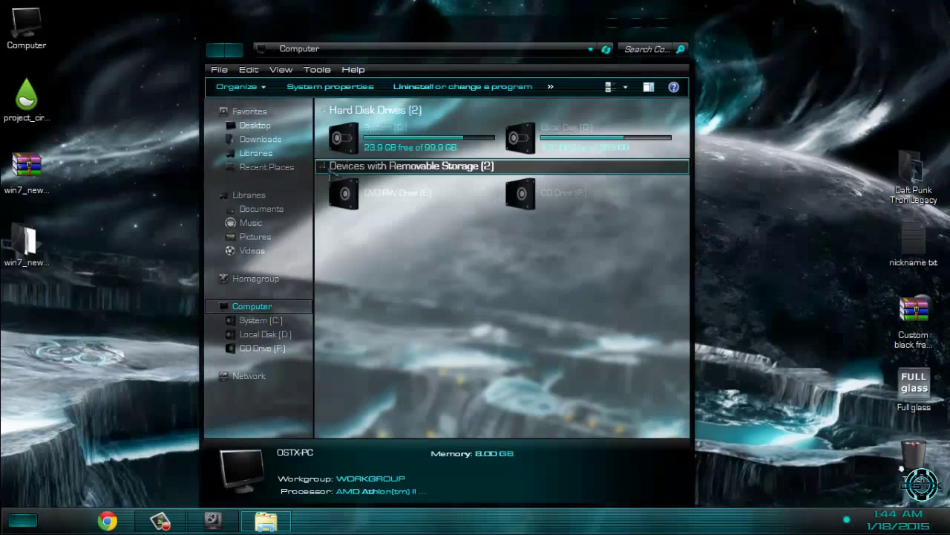
left_click(675, 30)
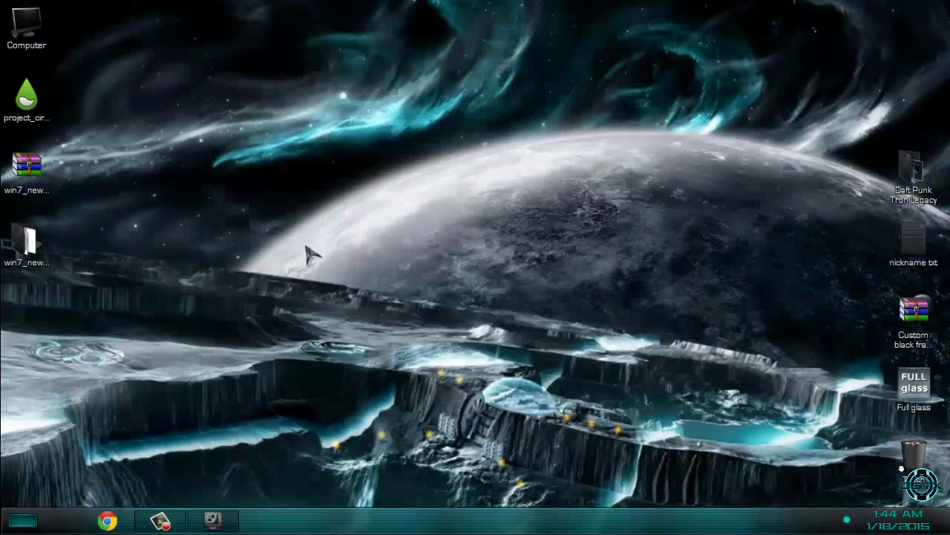
Reopen the Computer window and view the computer's system properties
left_click(23, 519)
left_click(236, 264)
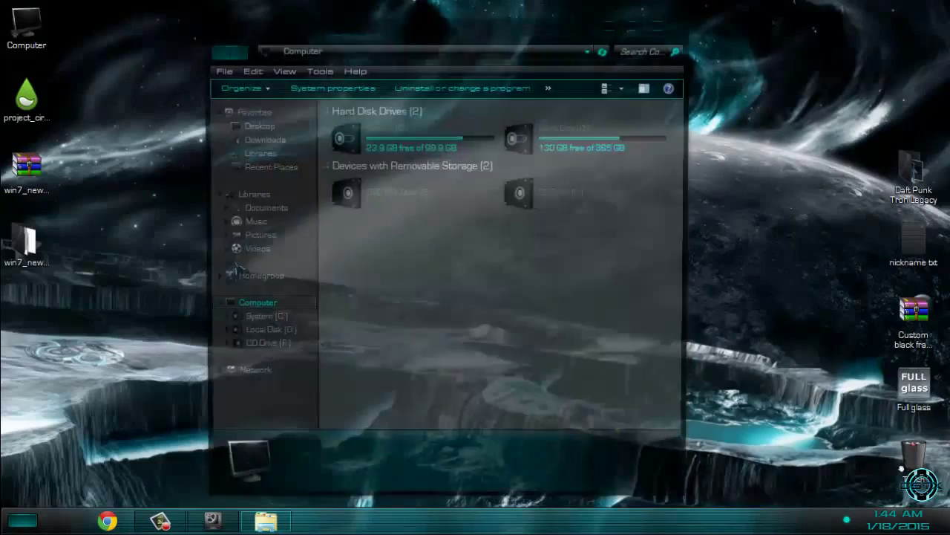
right_click(379, 267)
left_click(434, 436)
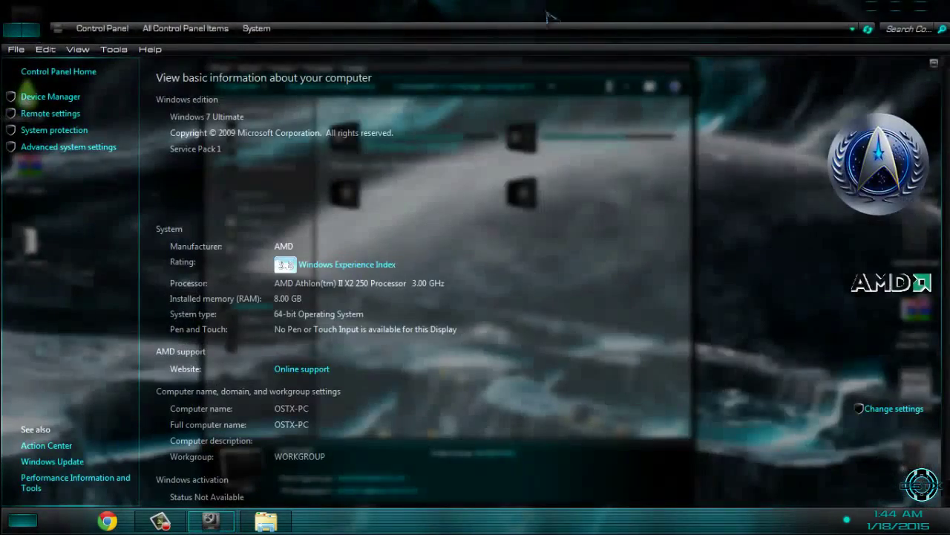
Leave the system properties window and close the Computer window behind it
double_click(565, 21)
left_click_drag(572, 45, 696, 50)
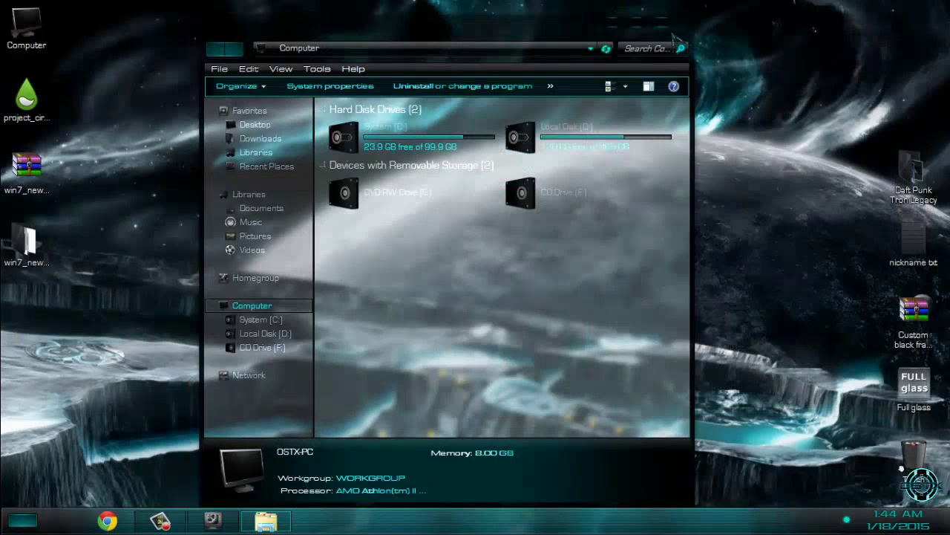
left_click(667, 28)
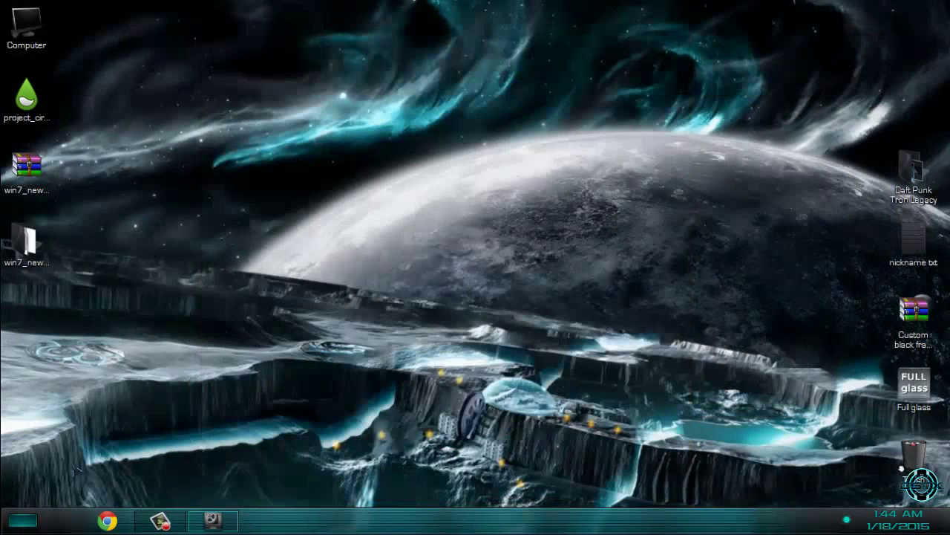
Inspect the themed context menu of Computer in the Start menu and view the Control Panel window
key("super")
right_click(234, 262)
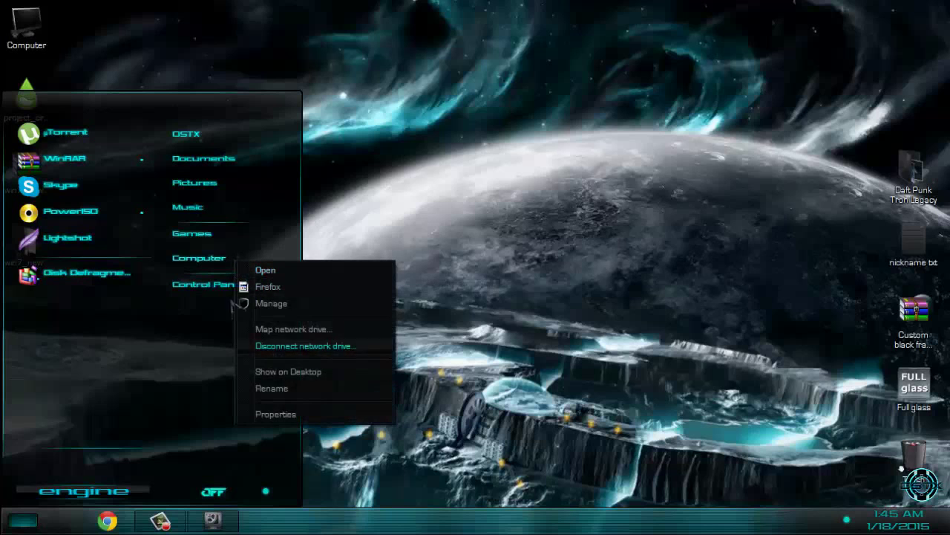
left_click(221, 289)
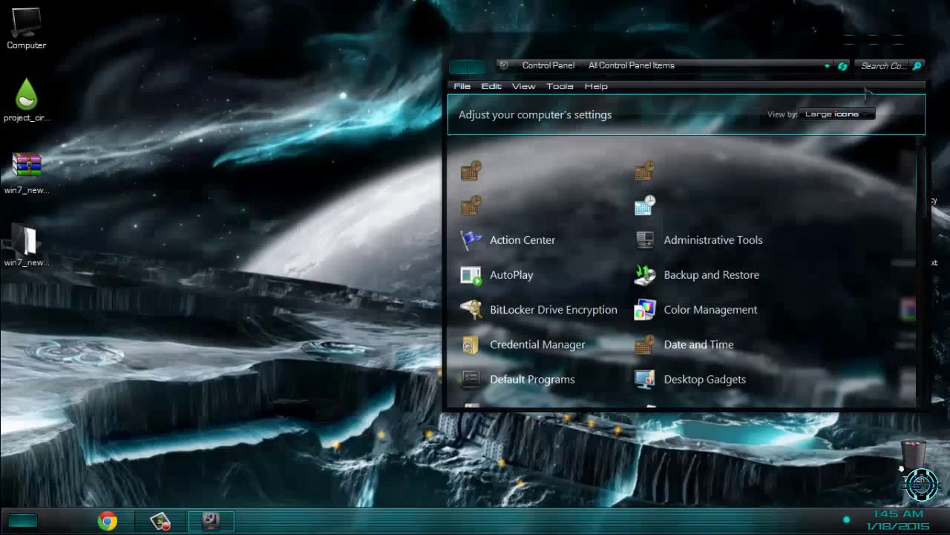
left_click(903, 44)
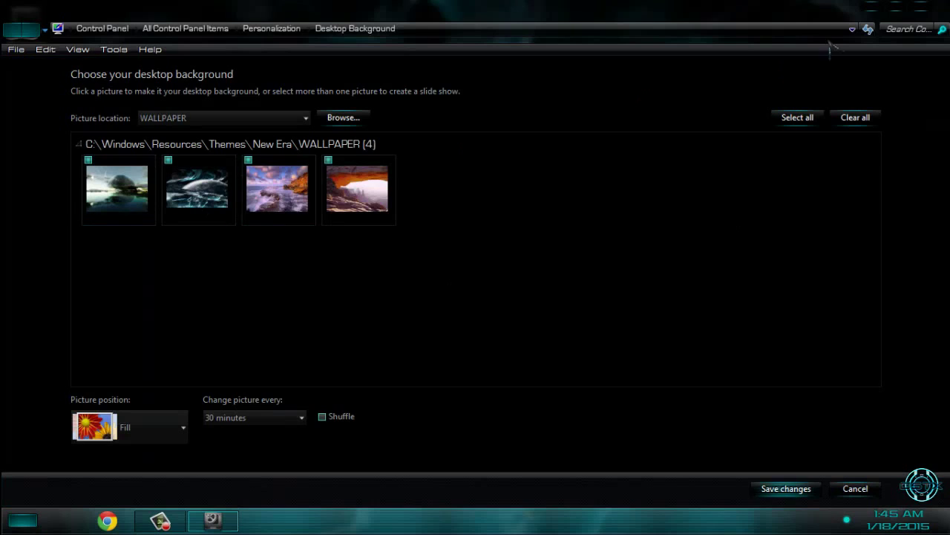
Preview the New Era lake-and-planet wallpaper on the desktop and behind the Computer window, closing that window when done
left_click(873, 8)
left_click(234, 522)
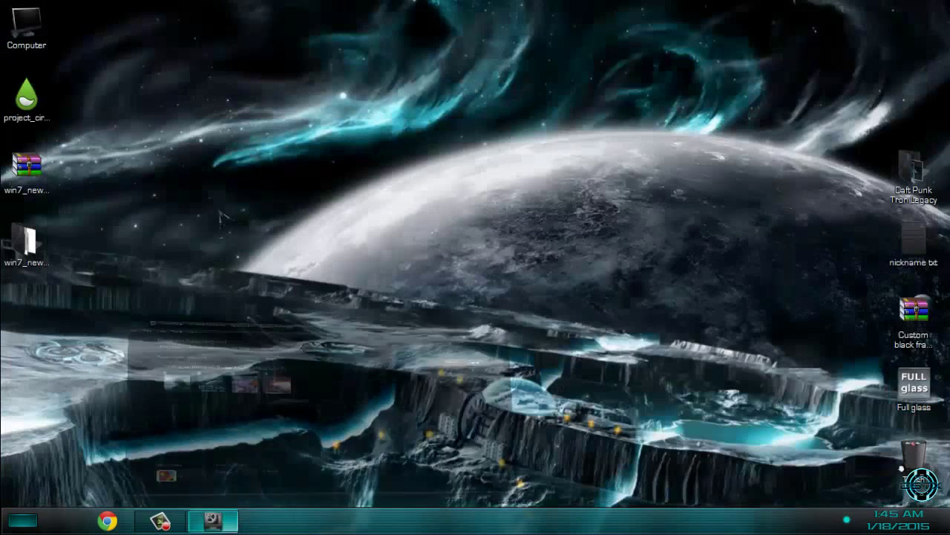
left_click(235, 522)
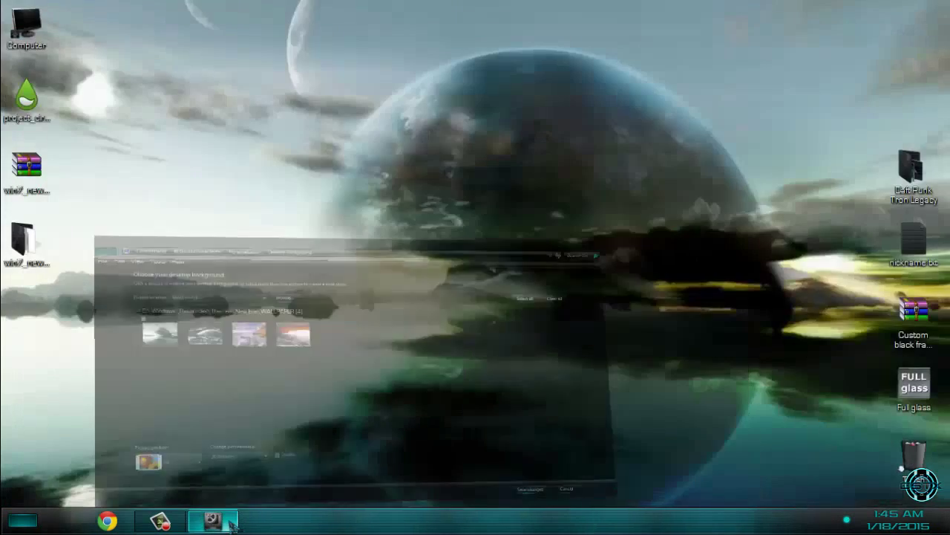
double_click(27, 30)
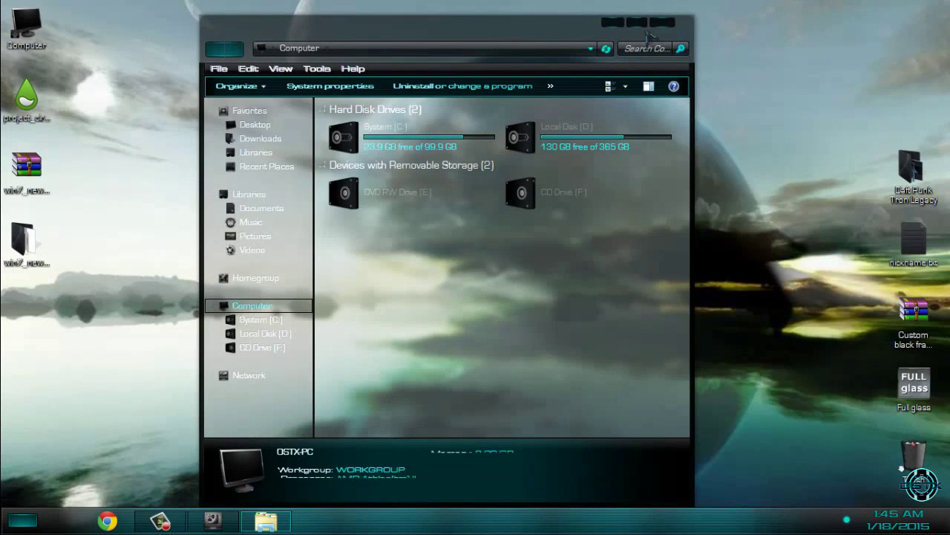
key("alt+F4")
Preview the New Era rocky seacoast wallpaper and the rock arch wallpaper on the desktop
left_click(234, 521)
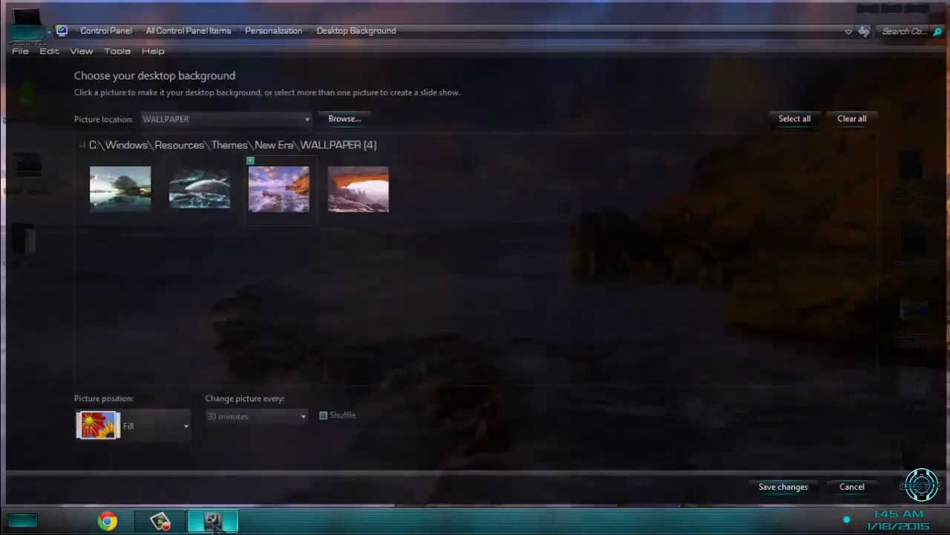
left_click(213, 521)
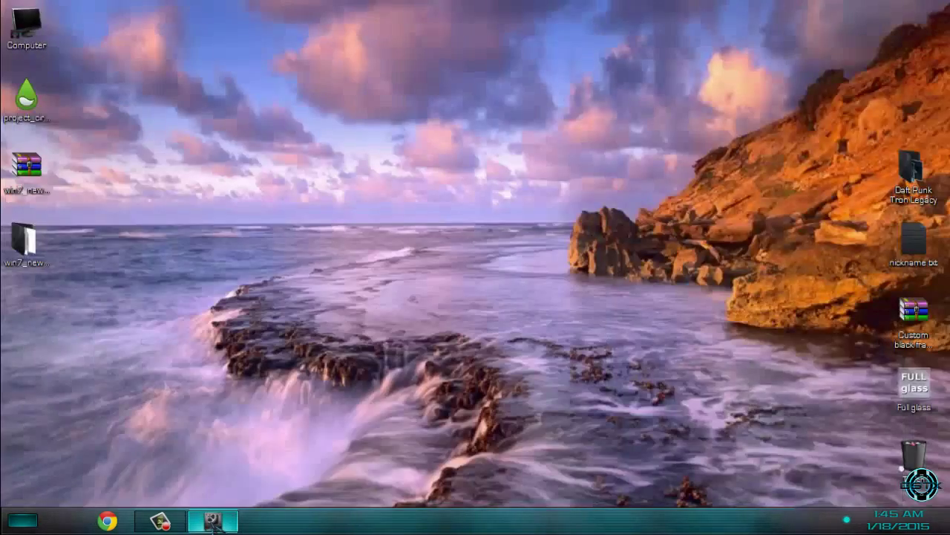
left_click(213, 521)
left_click(374, 219)
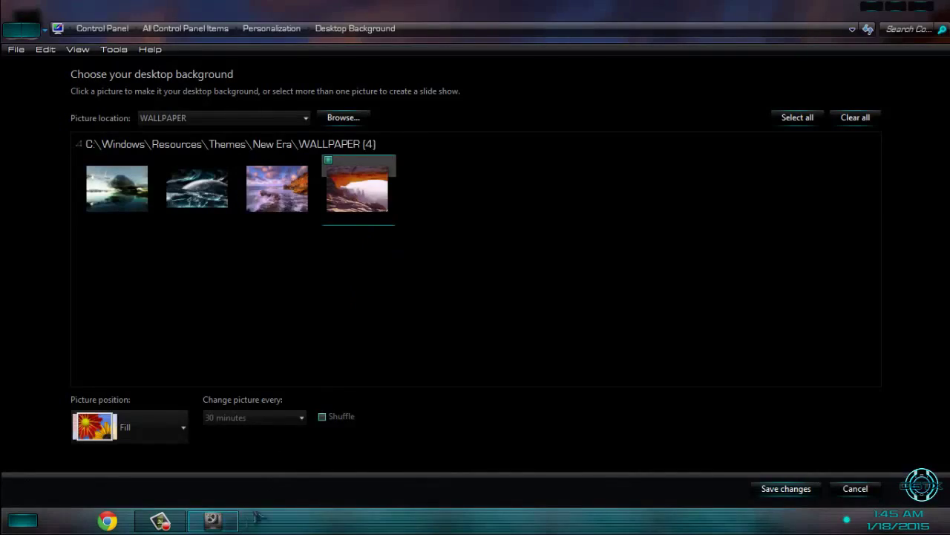
left_click(213, 521)
Set the dark planet picture as the only desktop background, save the changes and minimize the Personalization window
left_click(213, 521)
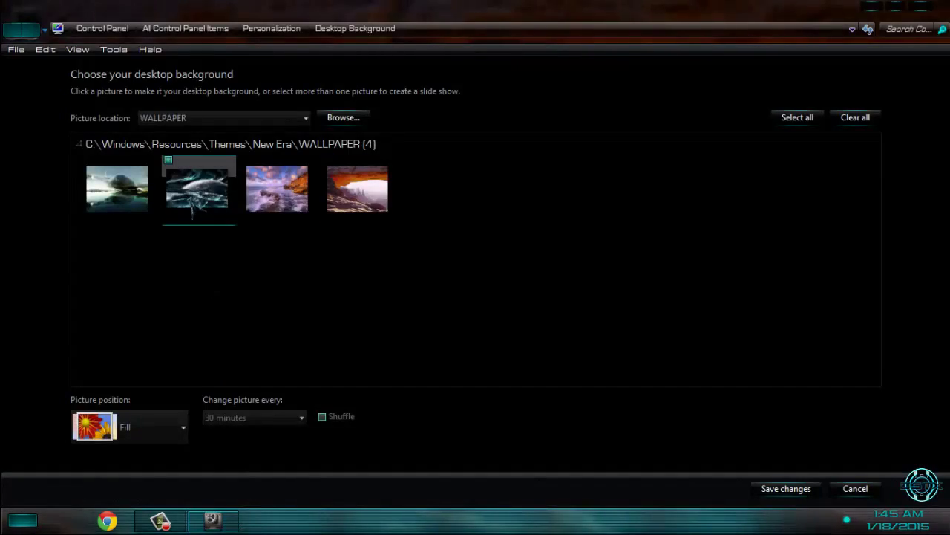
left_click(788, 490)
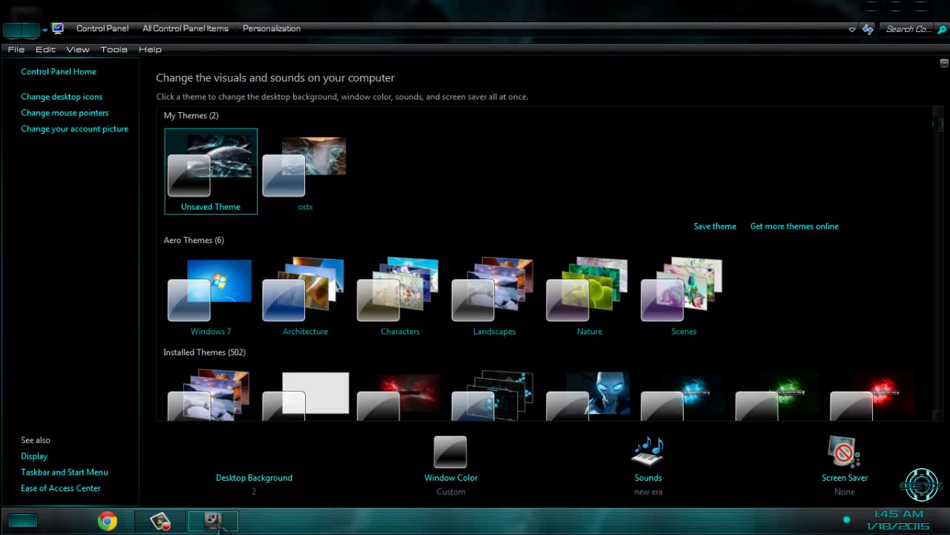
left_click(214, 521)
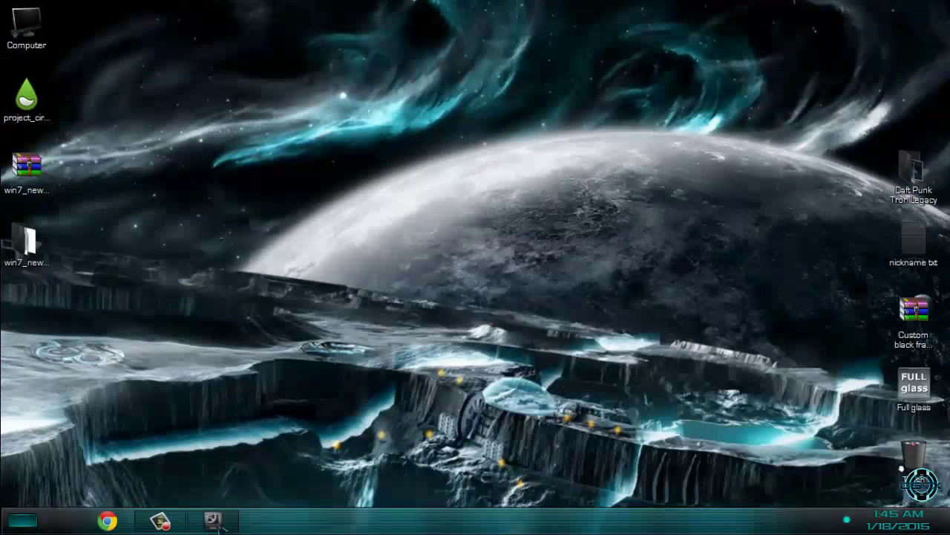
Inspect the themed Start menu and its full list of programs
left_click(23, 520)
left_click(23, 520)
mouse_move(214, 522)
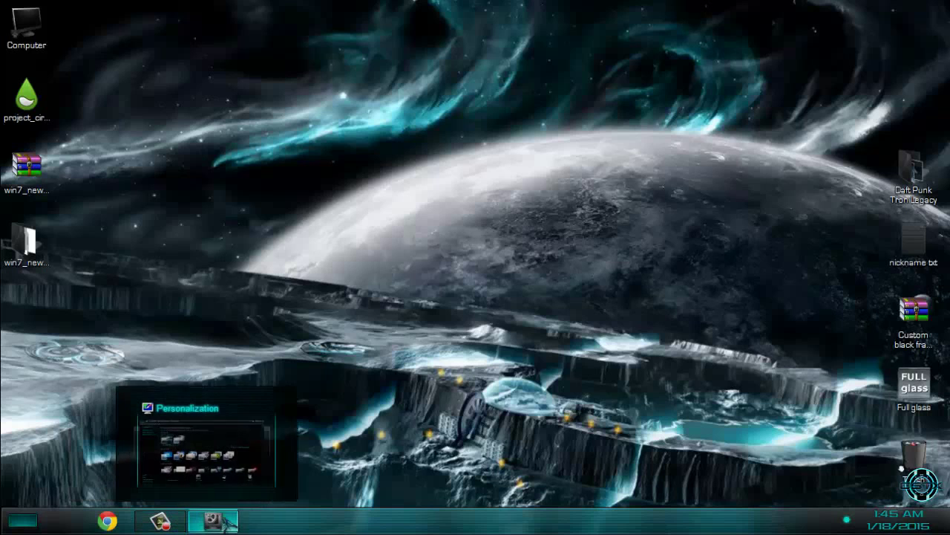
left_click(23, 520)
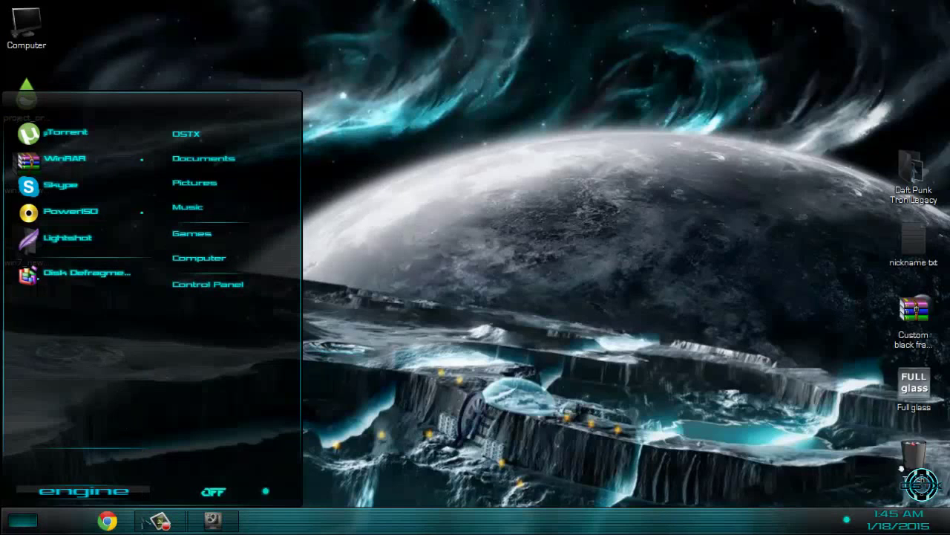
left_click(104, 490)
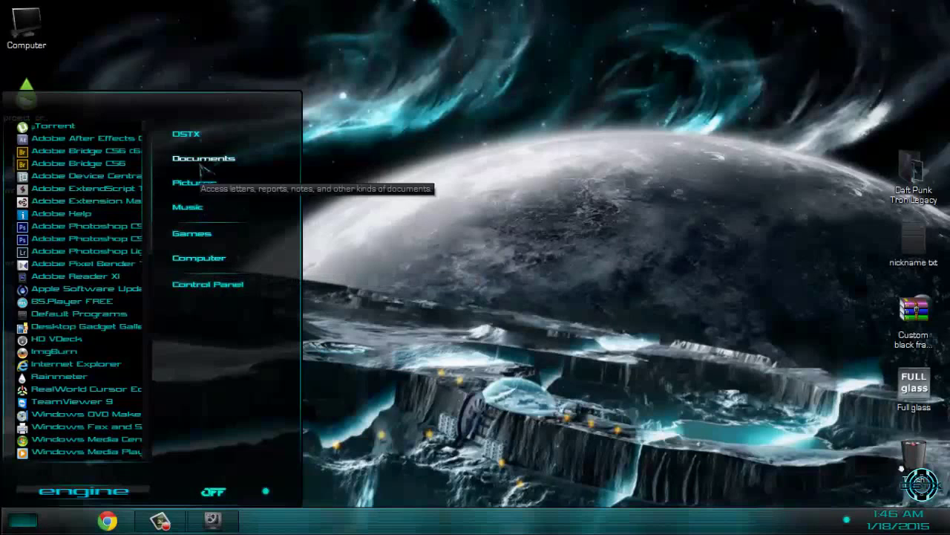
View the Computer window against the dark planet wallpaper, close it and refresh the desktop
left_click(199, 258)
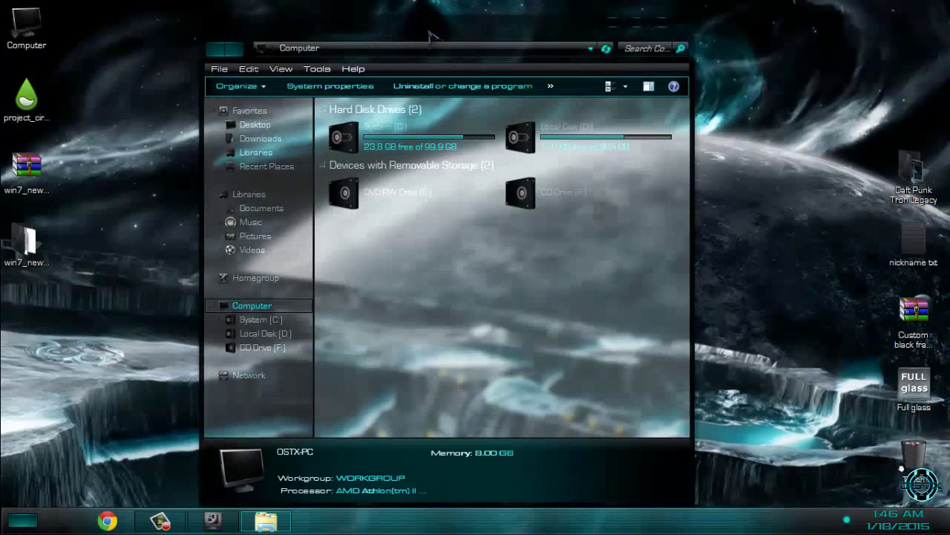
left_click_drag(447, 42, 483, 33)
left_click(698, 15)
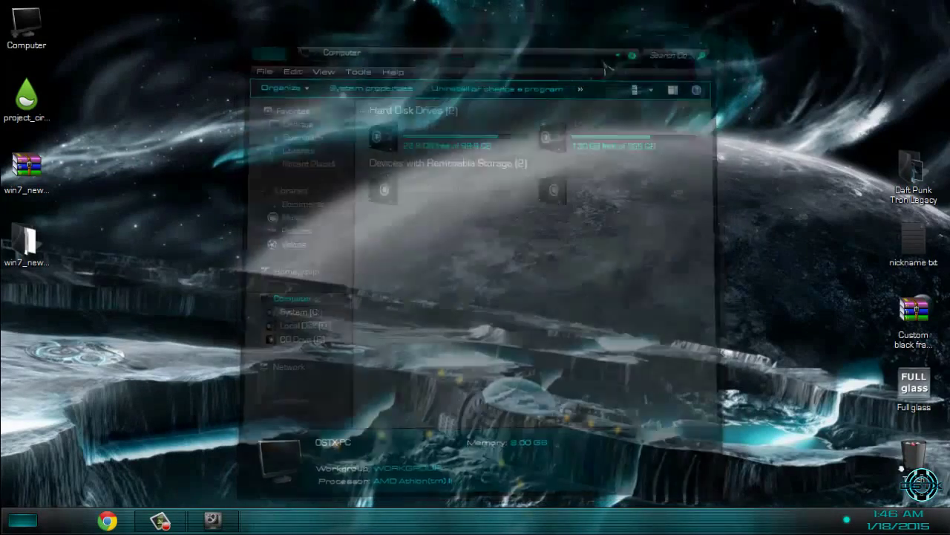
right_click(354, 143)
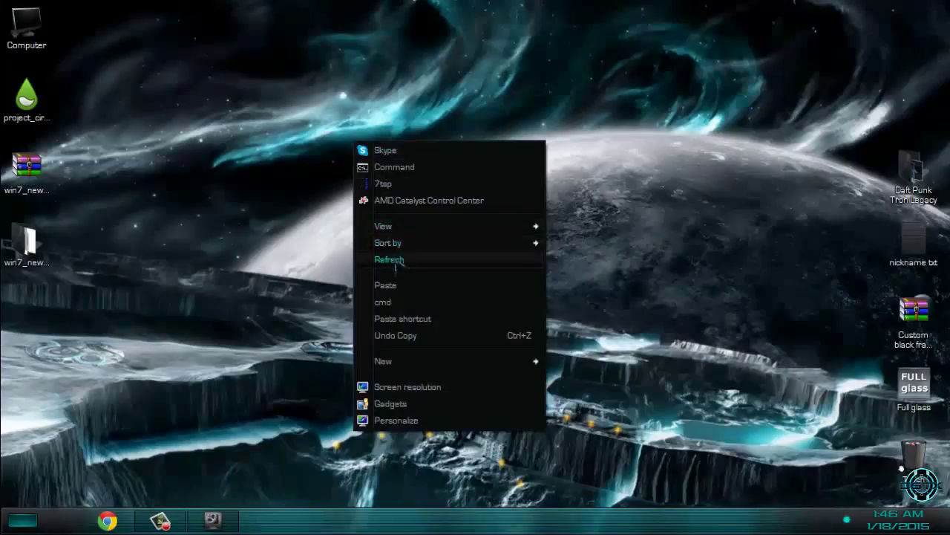
left_click(389, 260)
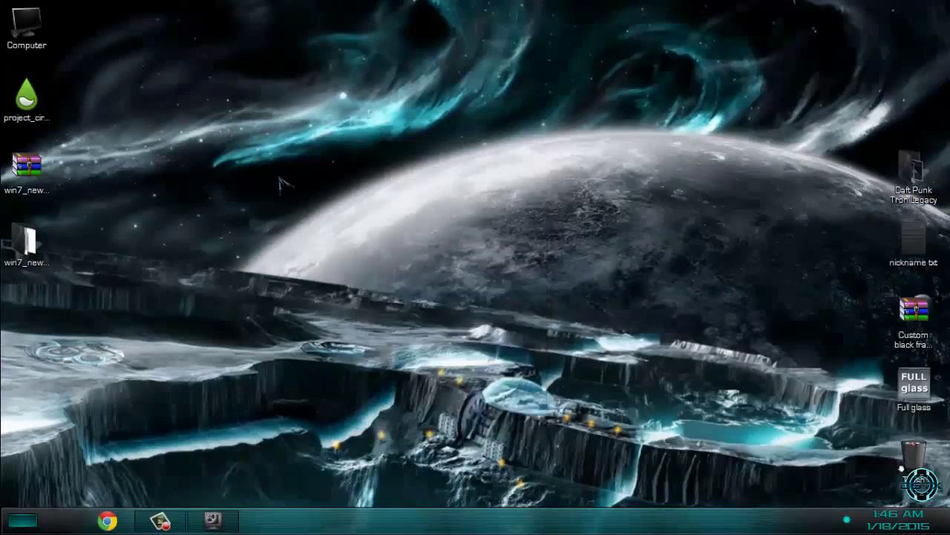